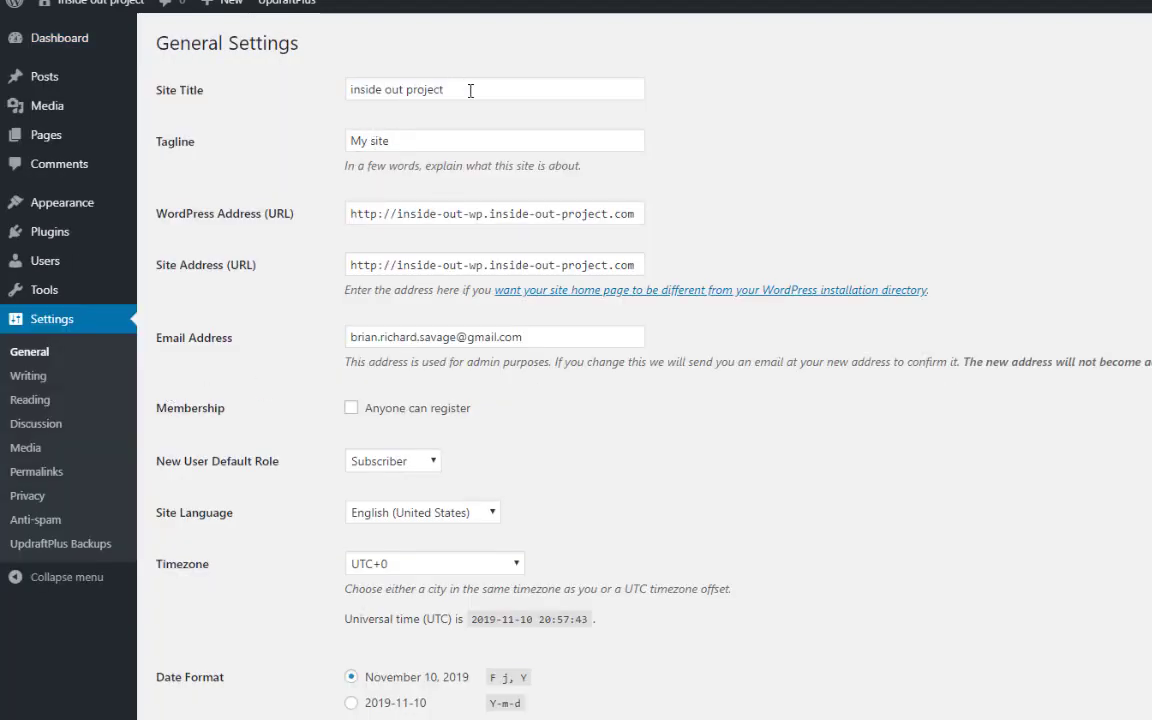
# Set the site tagline to "continuously falling forward..."
pyautogui.moveTo(470, 90); pyautogui.dragTo(267, 116)
pyautogui.click(240, 195)
pyautogui.moveTo(398, 143); pyautogui.dragTo(314, 134)
pyautogui.write('continuously falling forward...')
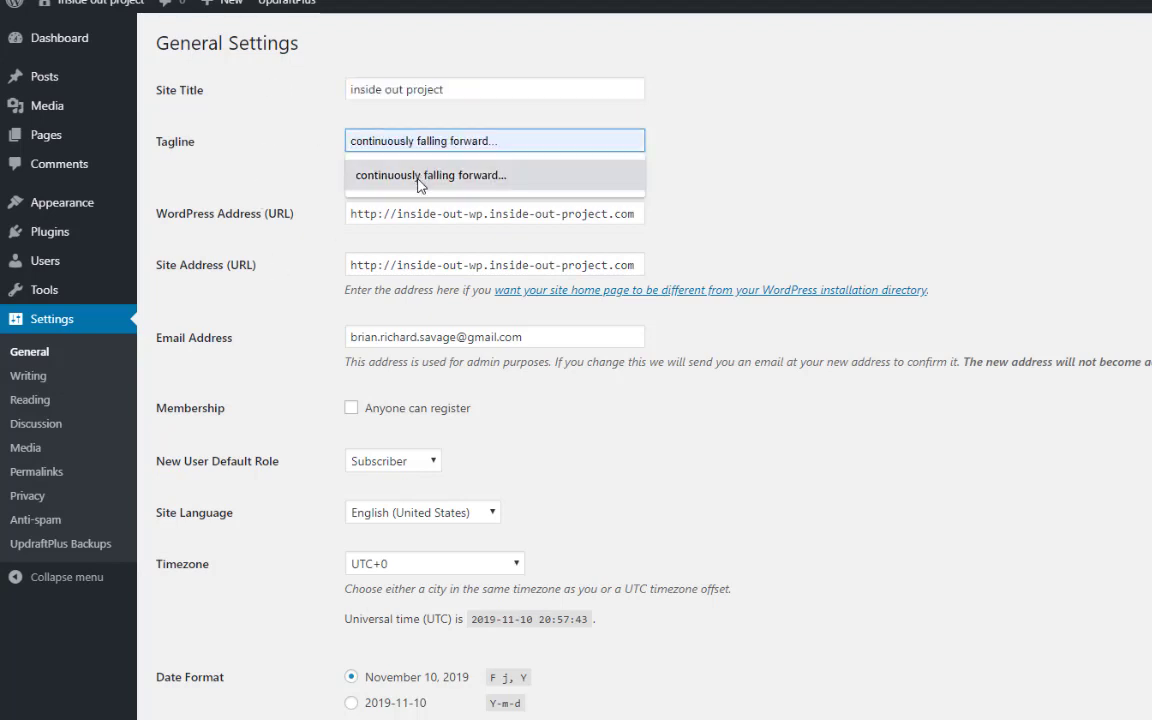
pyautogui.click(424, 177)
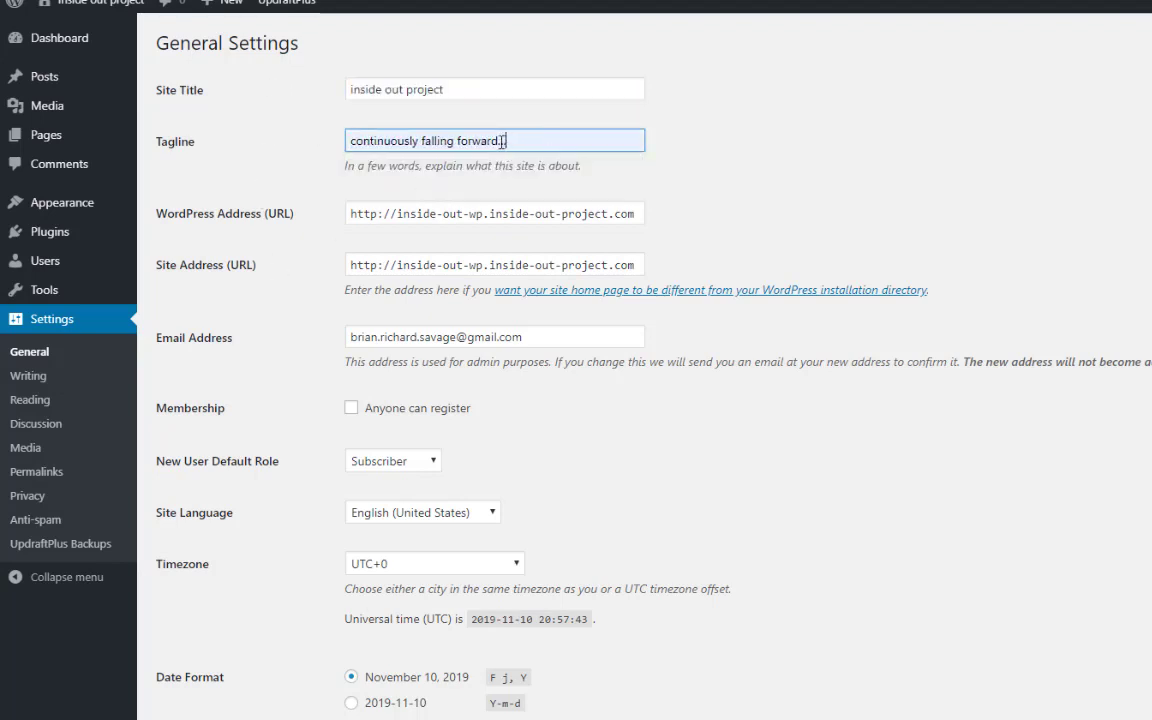
pyautogui.click(687, 169)
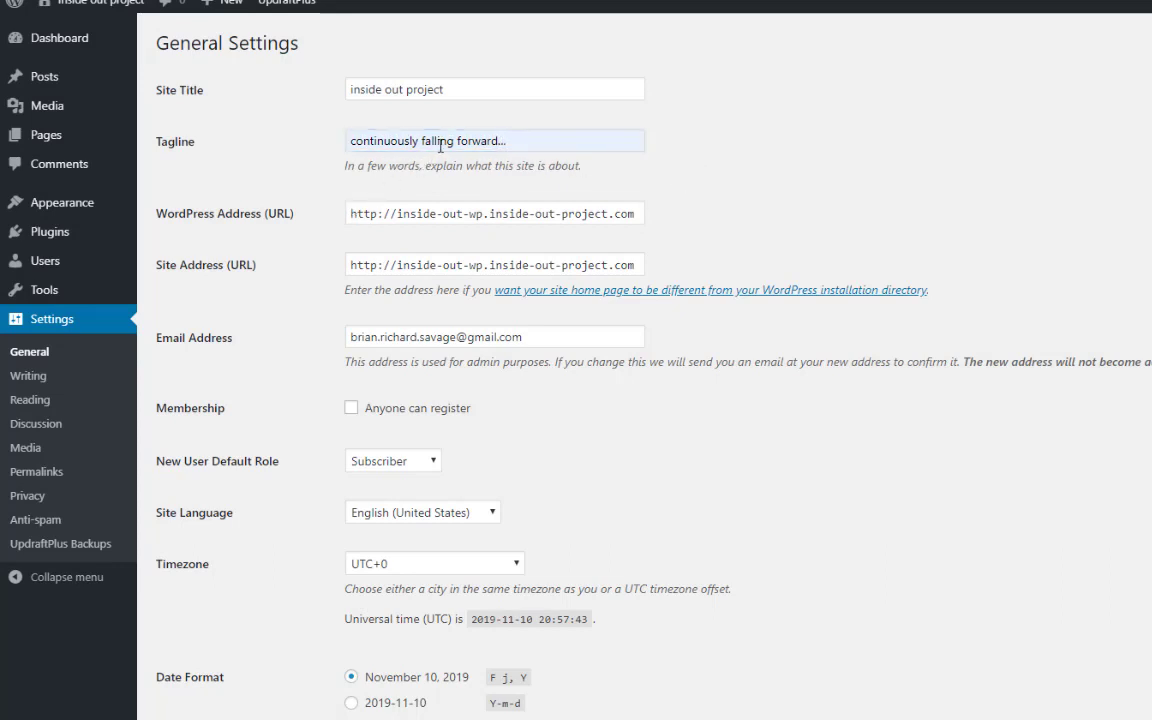
# Change both the WordPress Address and Site Address URLs from http to https
pyautogui.click(377, 218)
pyautogui.write('s')
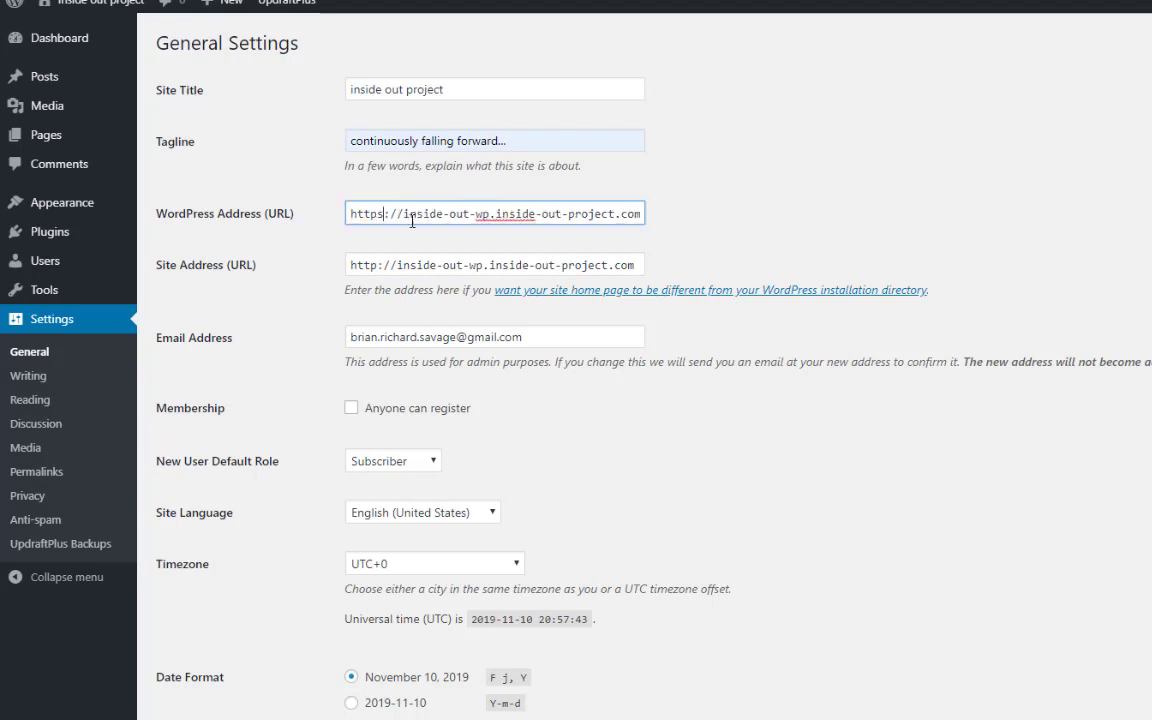
pyautogui.click(380, 266)
pyautogui.write('s')
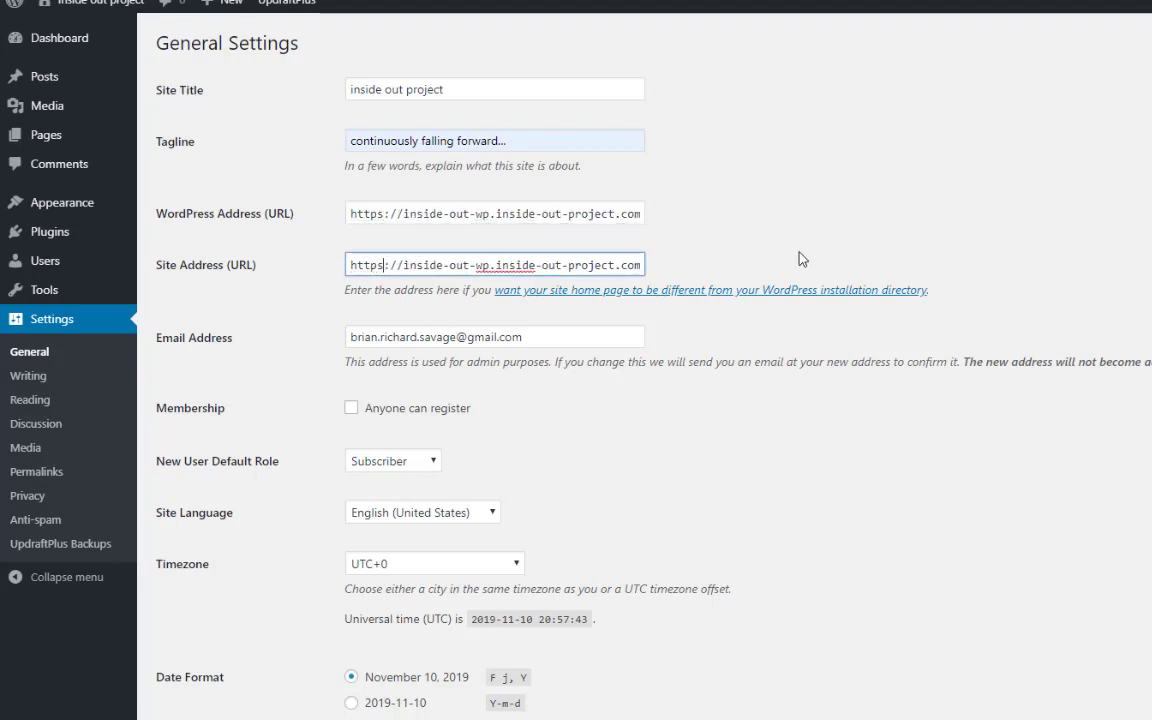
pyautogui.click(751, 249)
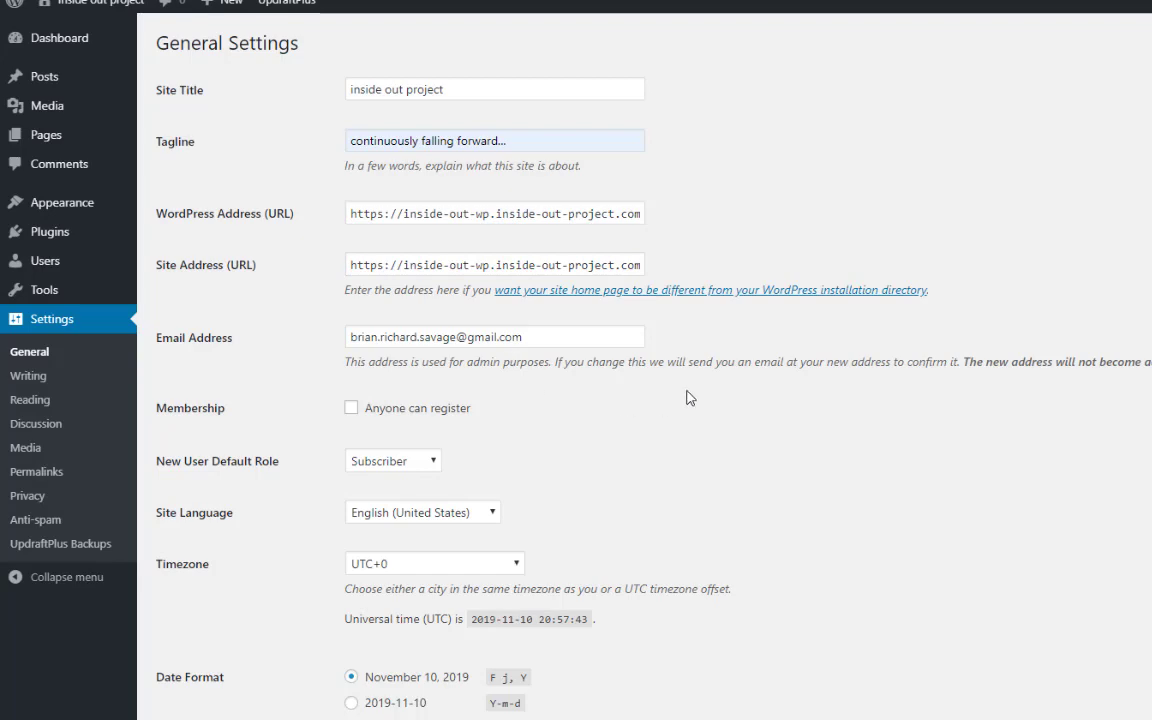
# Set the site timezone to New York and save the general settings
pyautogui.scroll(-3, 689, 398)
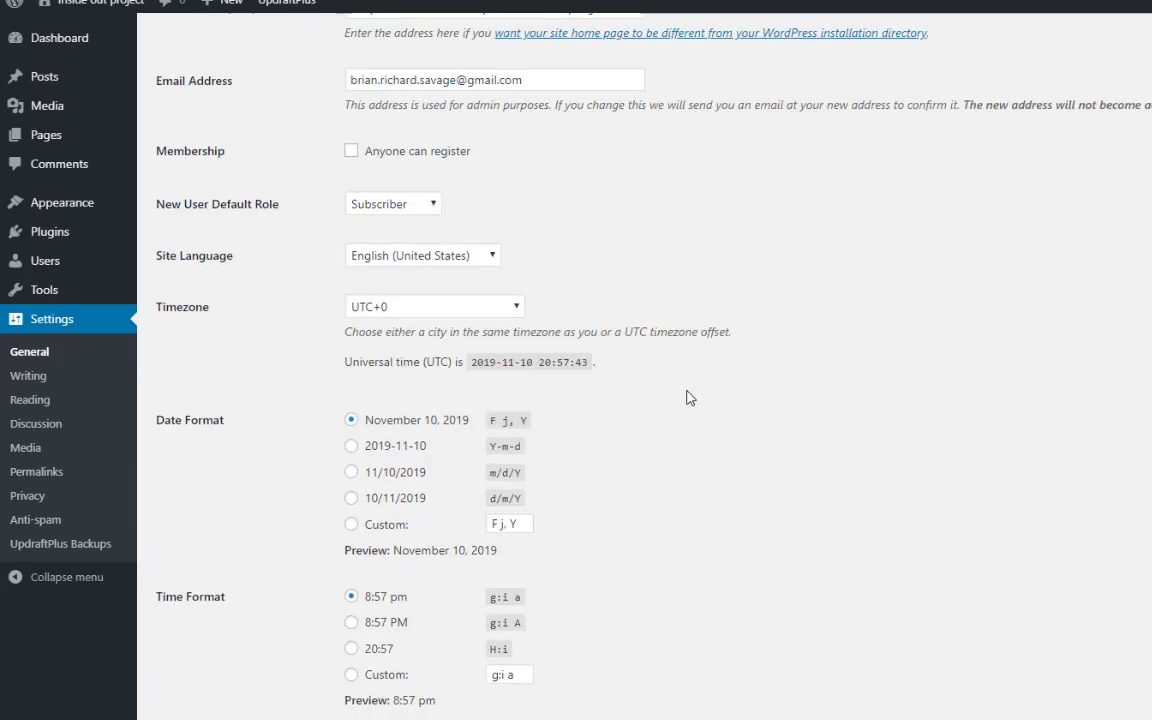
pyautogui.scroll(2, 689, 398)
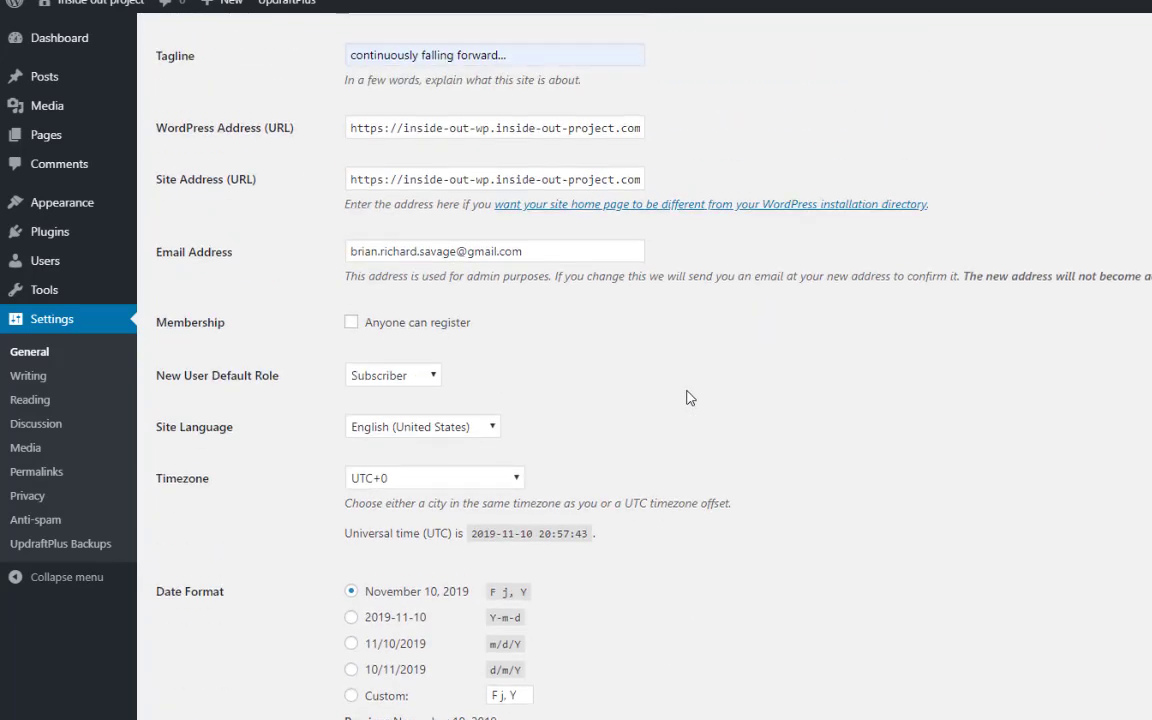
pyautogui.scroll(-2, 689, 398)
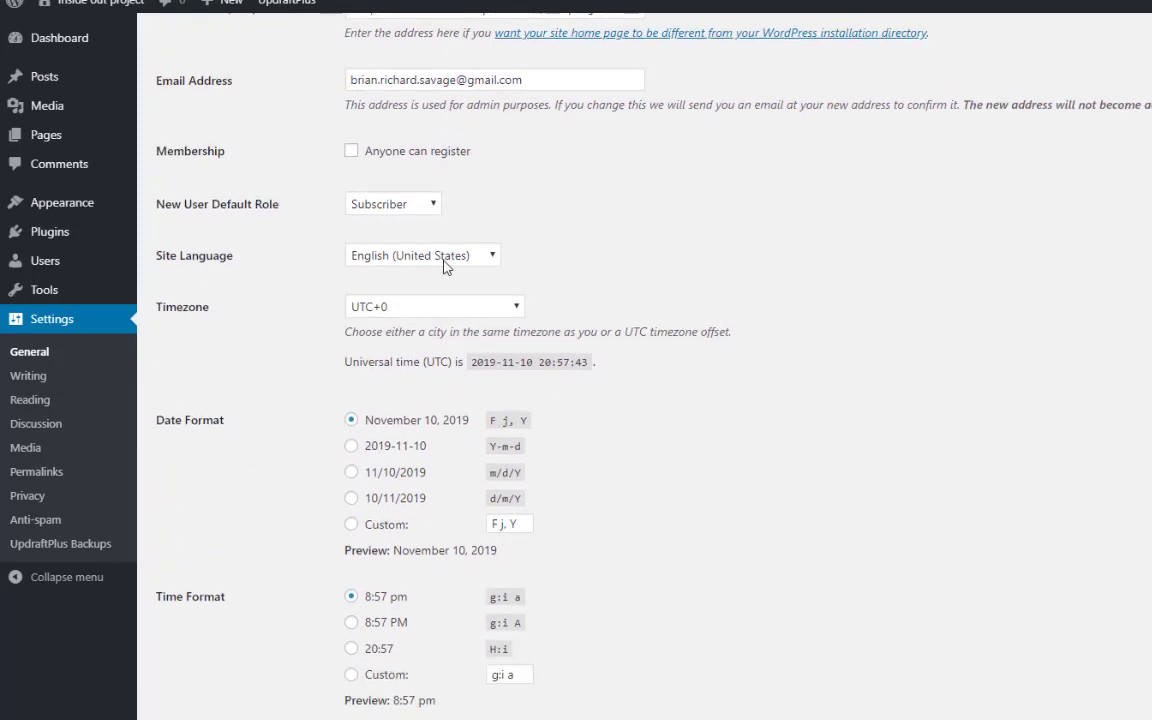
pyautogui.click(417, 310)
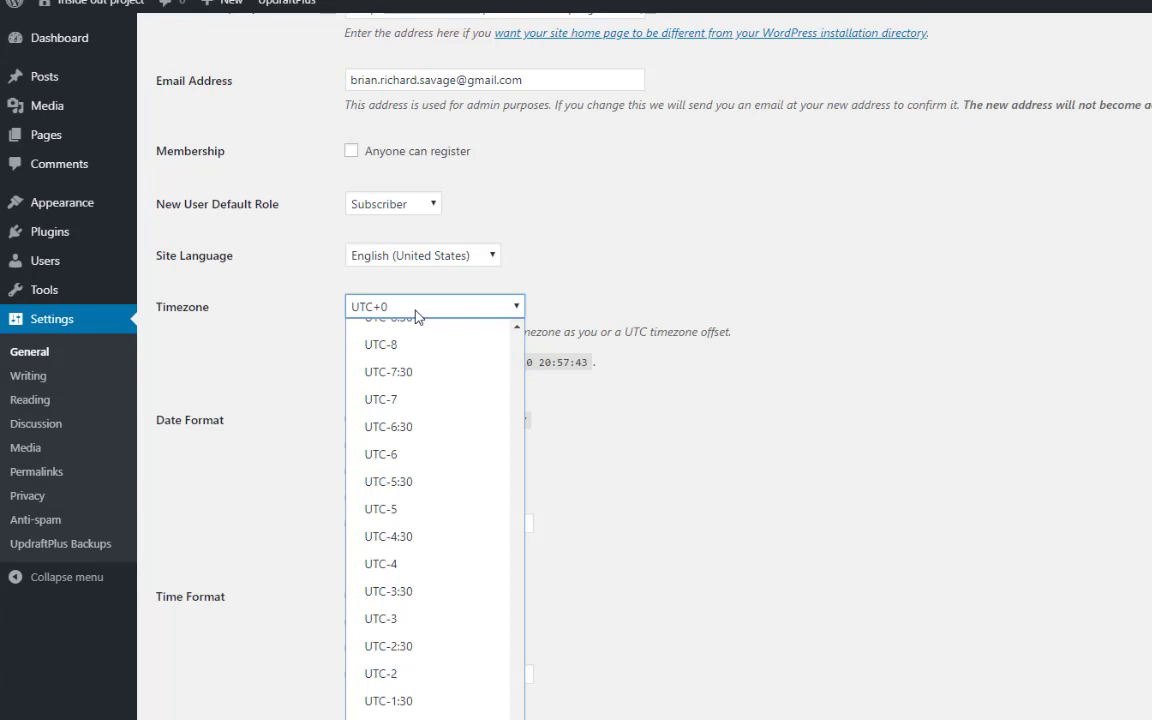
pyautogui.write('new')
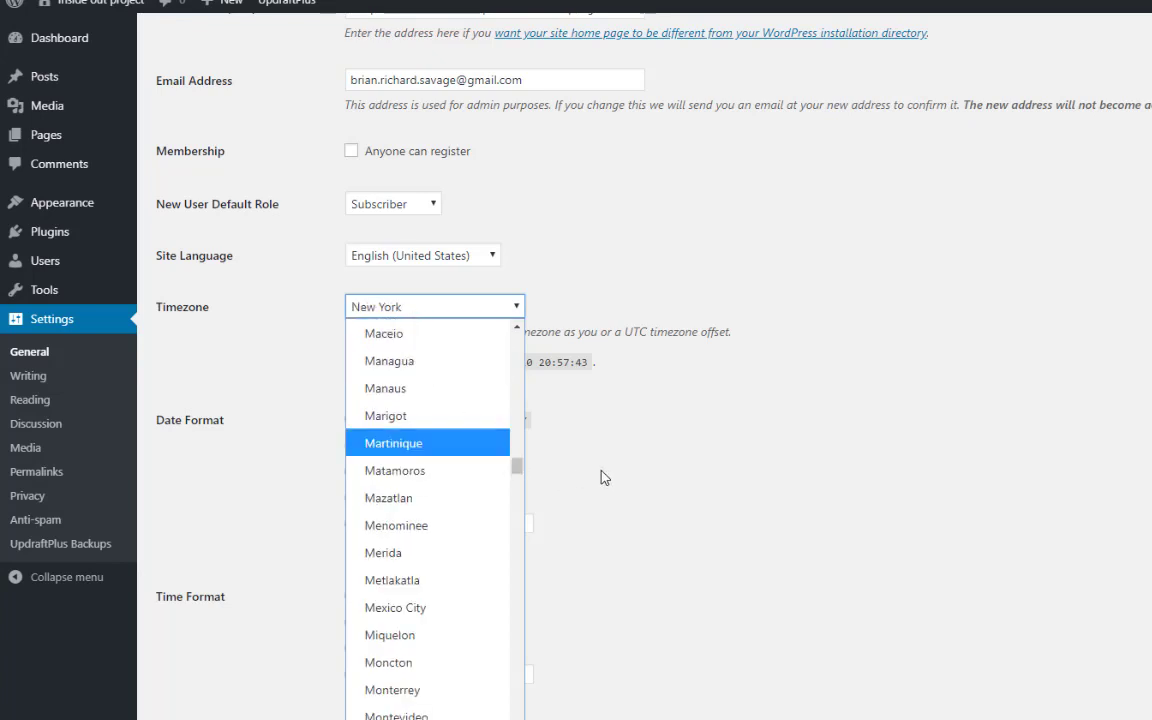
pyautogui.scroll(-1, 602, 476)
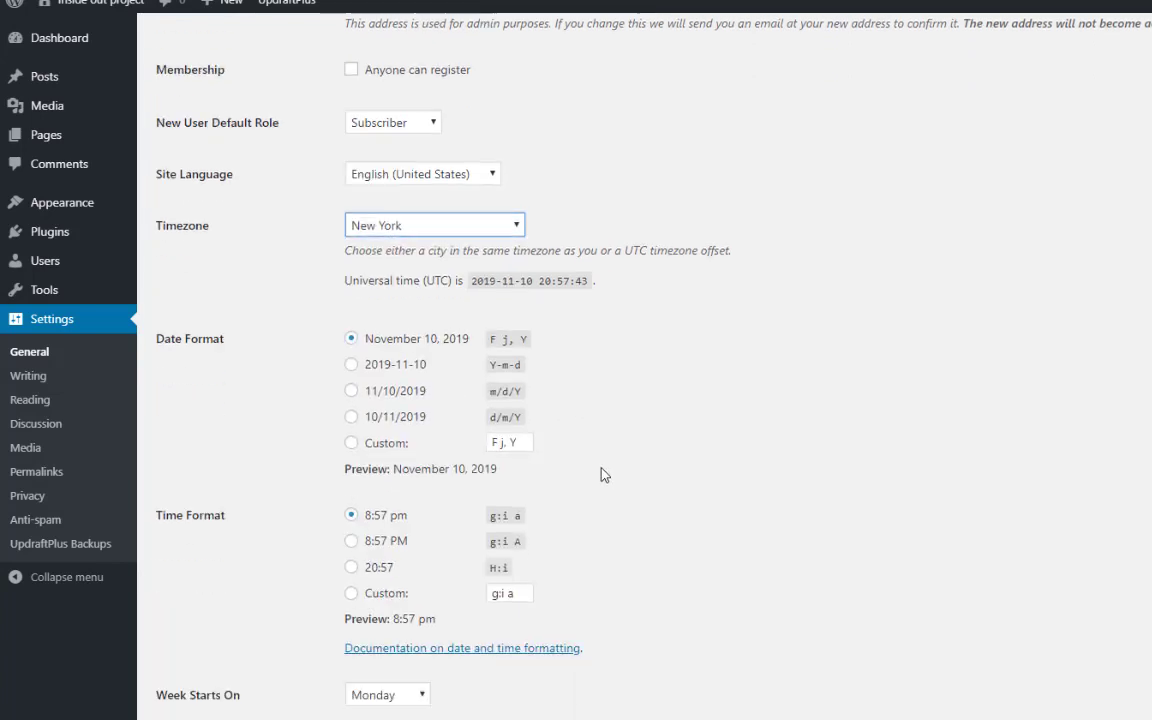
pyautogui.click(377, 224)
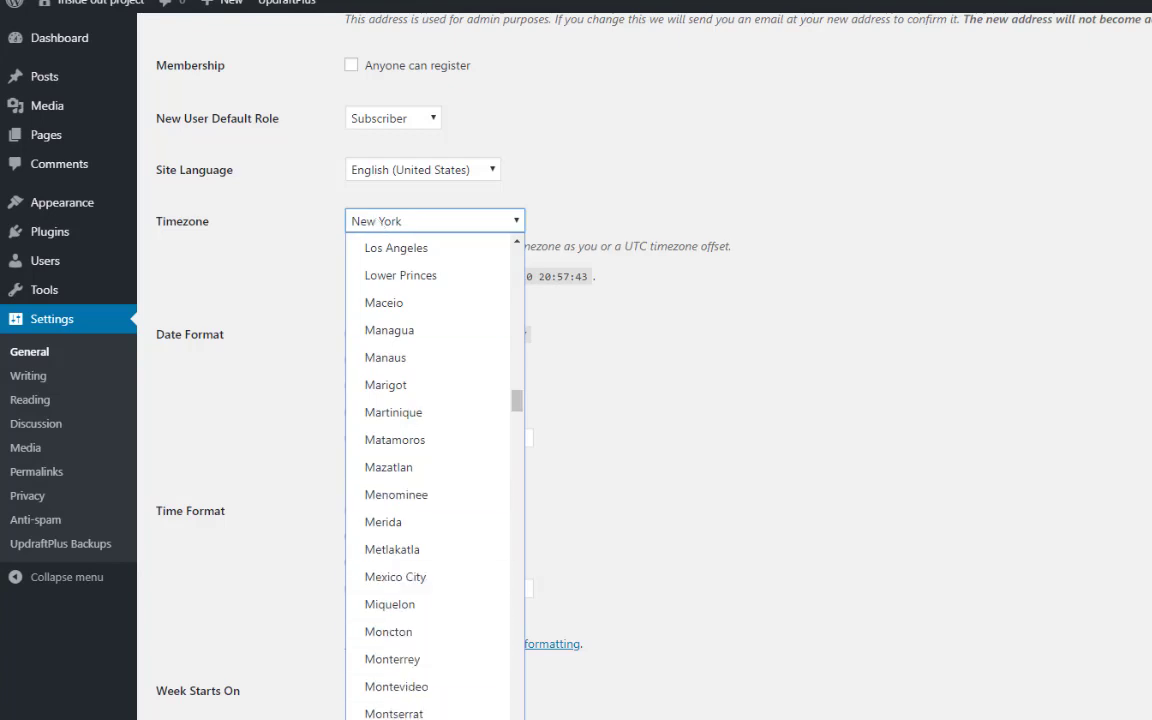
pyautogui.press('Escape')
pyautogui.click(298, 220)
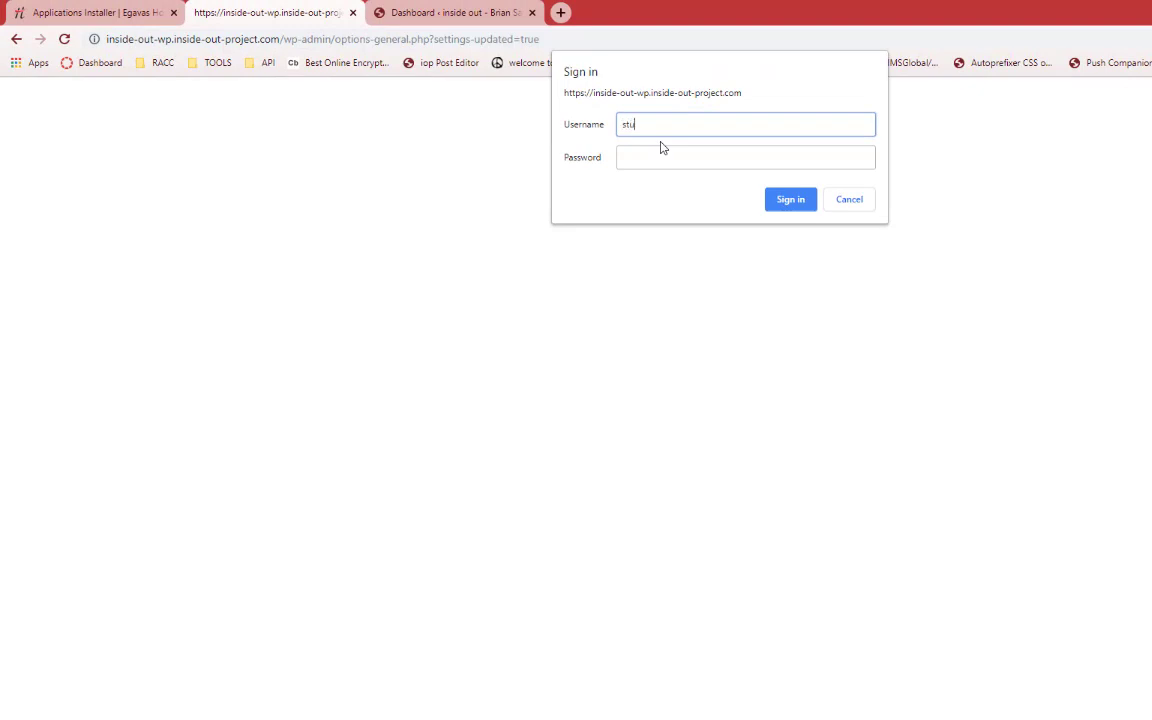
# Sign in at the site's authentication prompt with the username and password
pyautogui.press('Tab')
pyautogui.write('p')
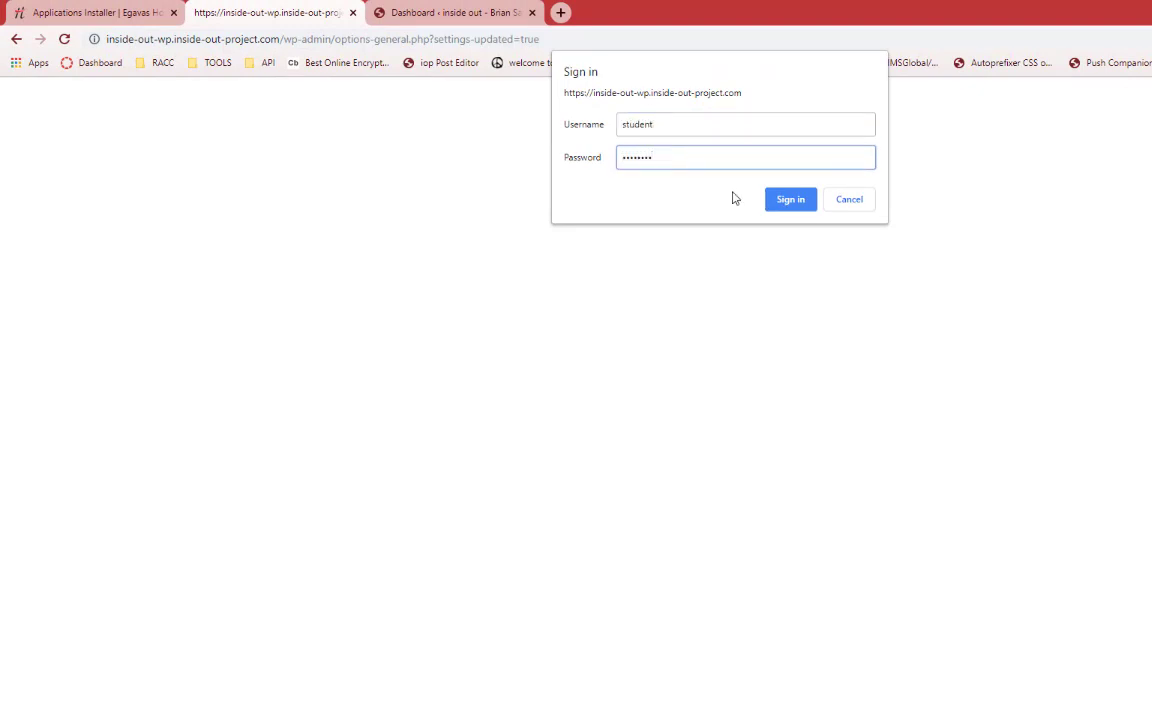
pyautogui.click(800, 199)
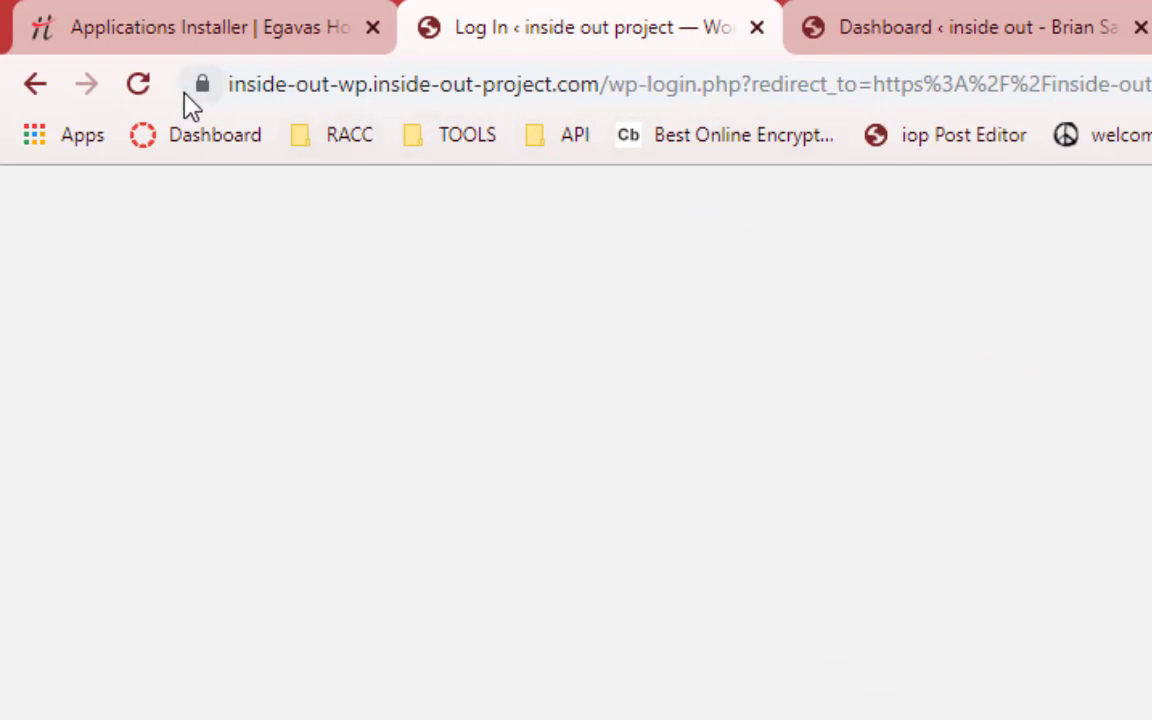
# Check the login page's secure web address and log in to the WordPress admin
pyautogui.click(243, 88)
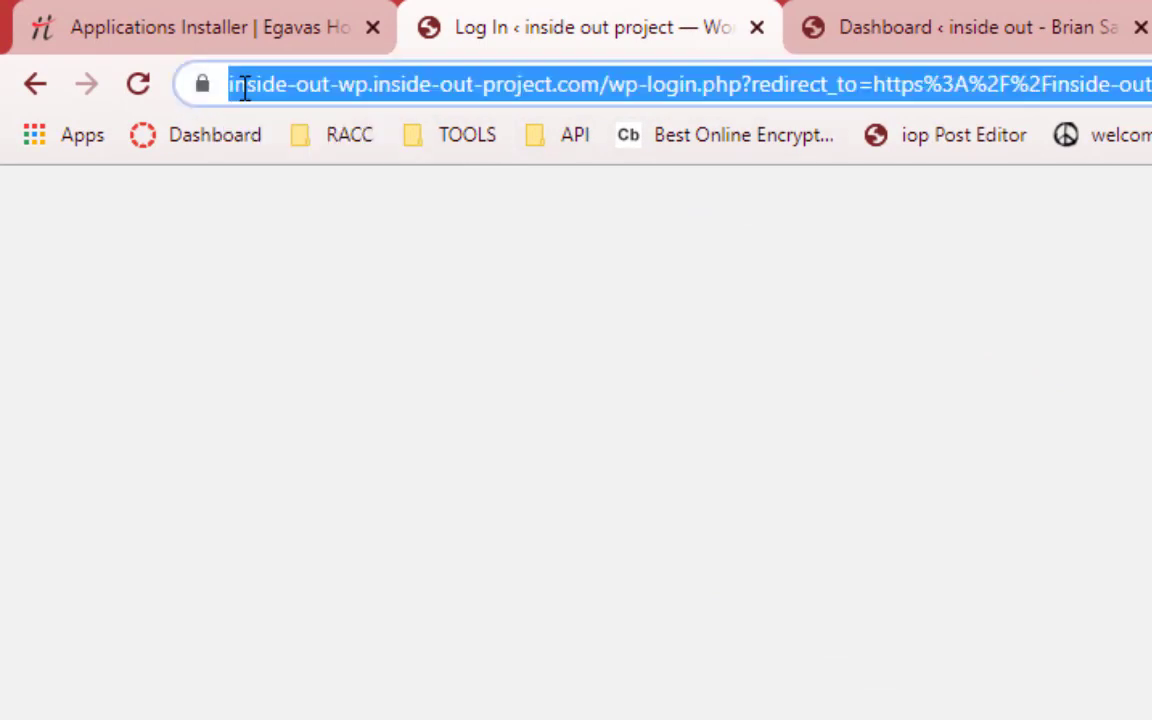
pyautogui.click(648, 532)
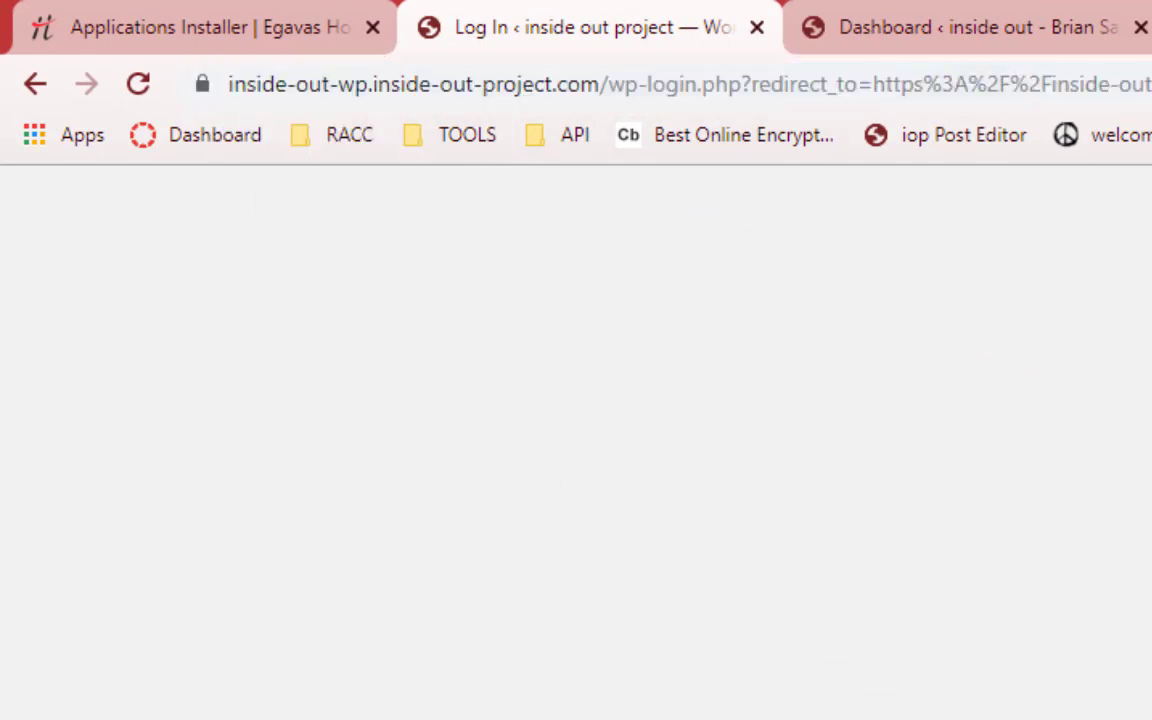
pyautogui.click(940, 510)
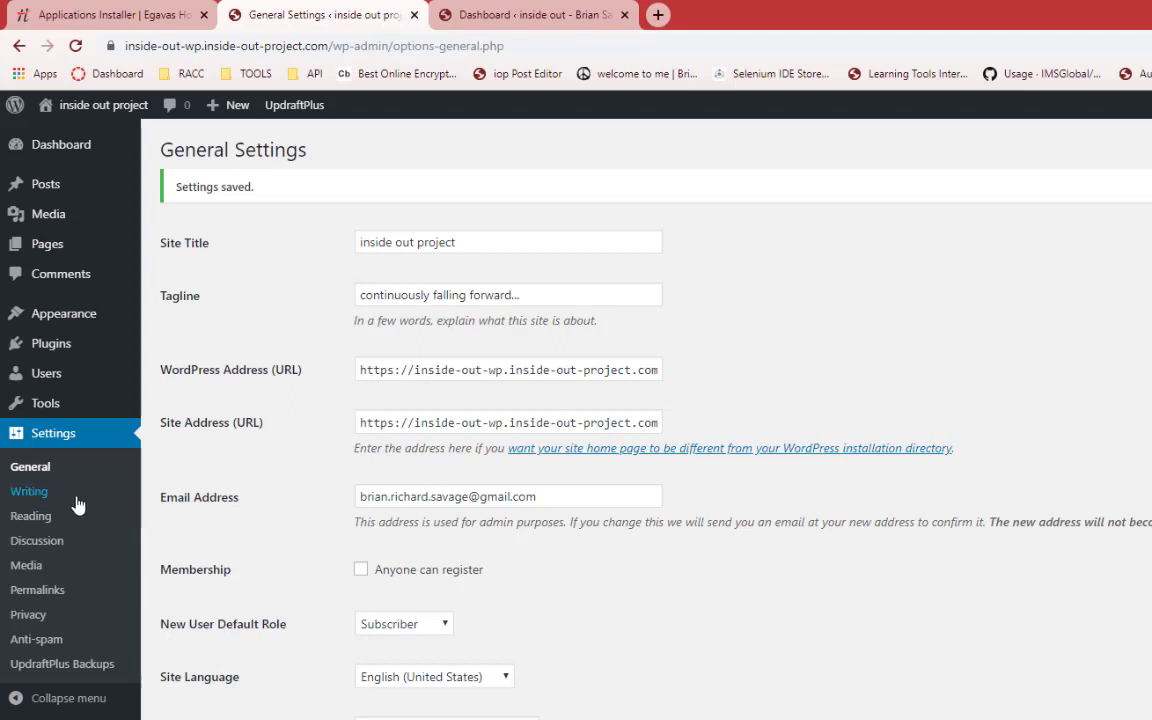
# Open the Permalink Settings and close the extra Dashboard browser tab
pyautogui.click(34, 600)
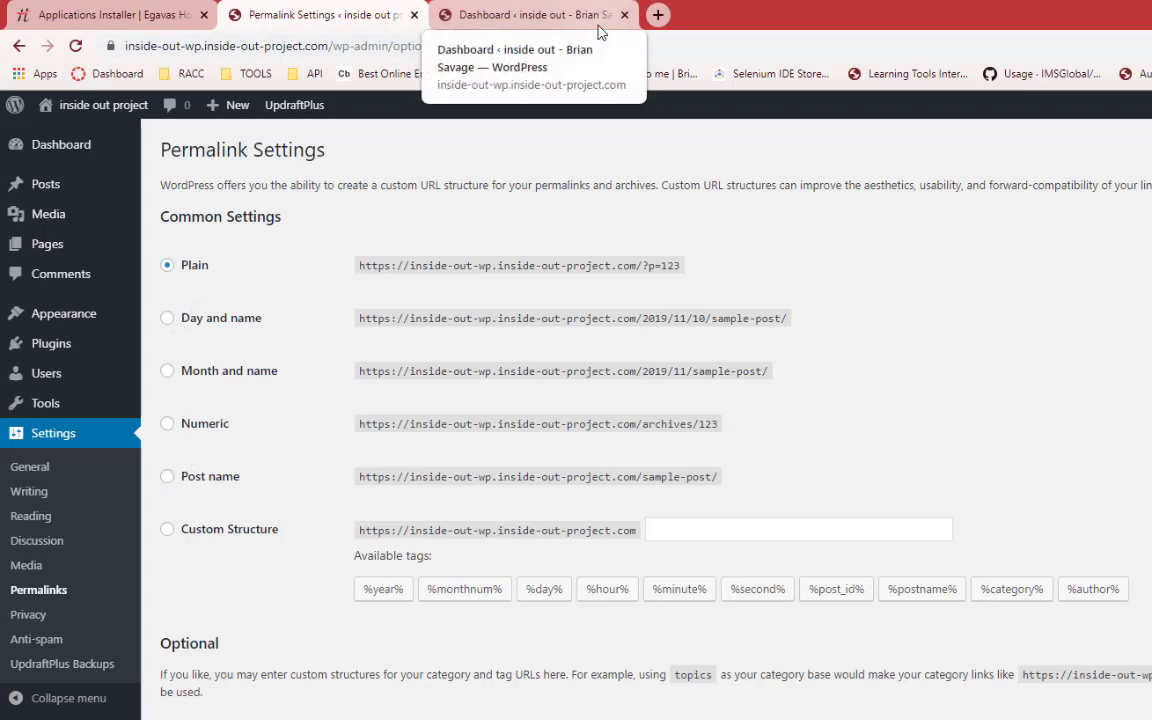
pyautogui.click(625, 16)
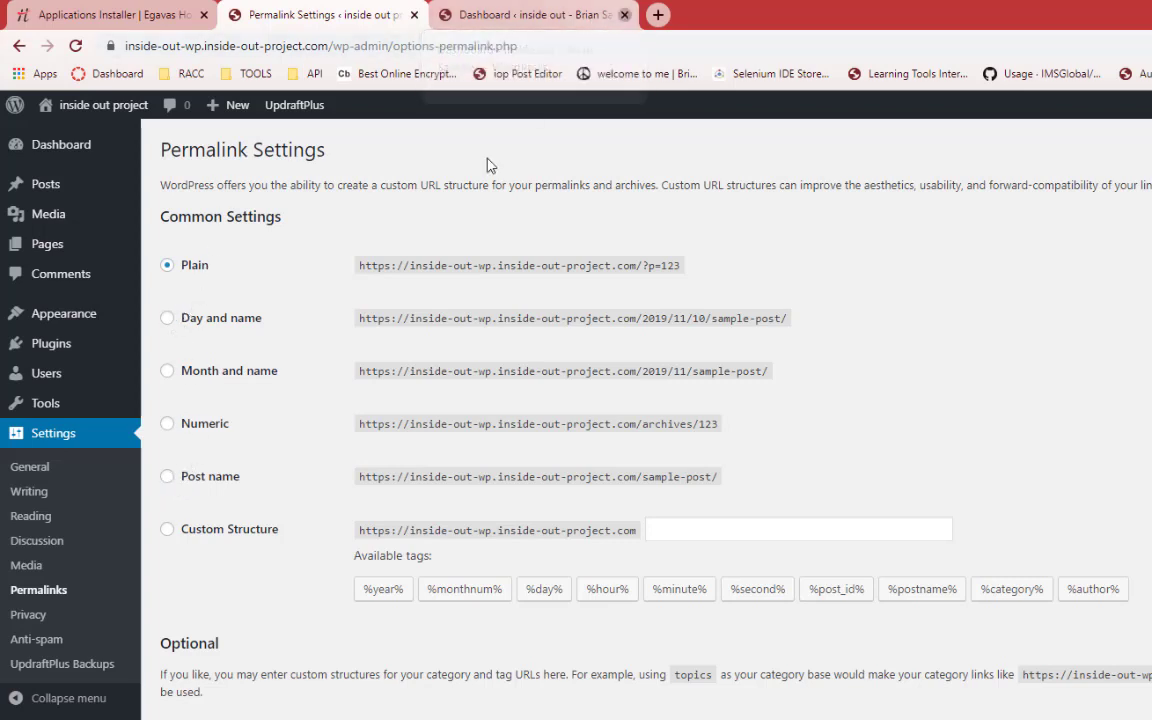
pyautogui.click(930, 146)
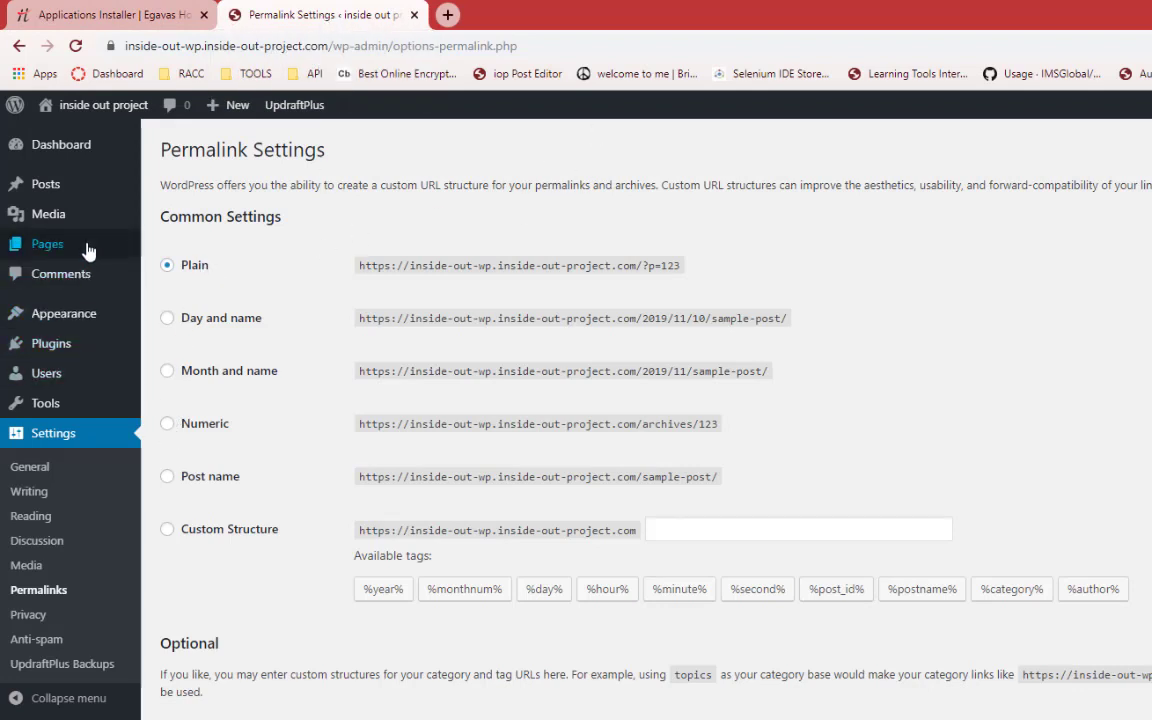
# Open the pages list and view Sample Page, each in a new browser tab, and examine the query part of the page's URL
pyautogui.moveTo(85, 248)
pyautogui.middleClick(169, 253)
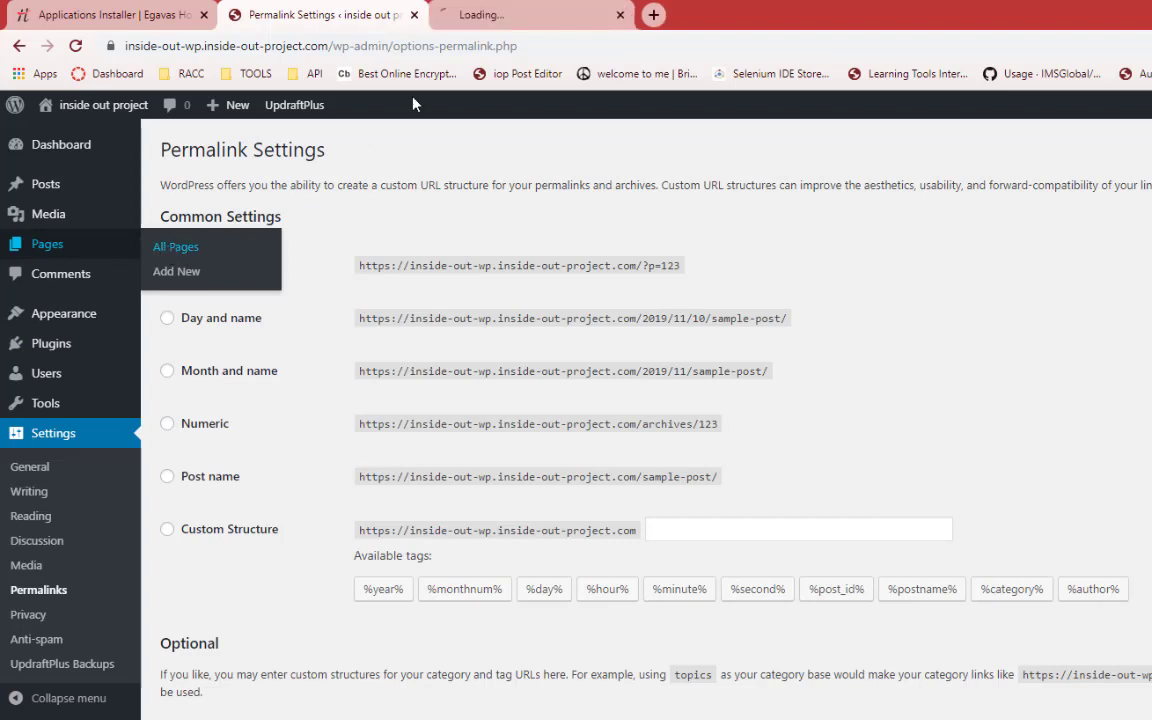
pyautogui.click(496, 16)
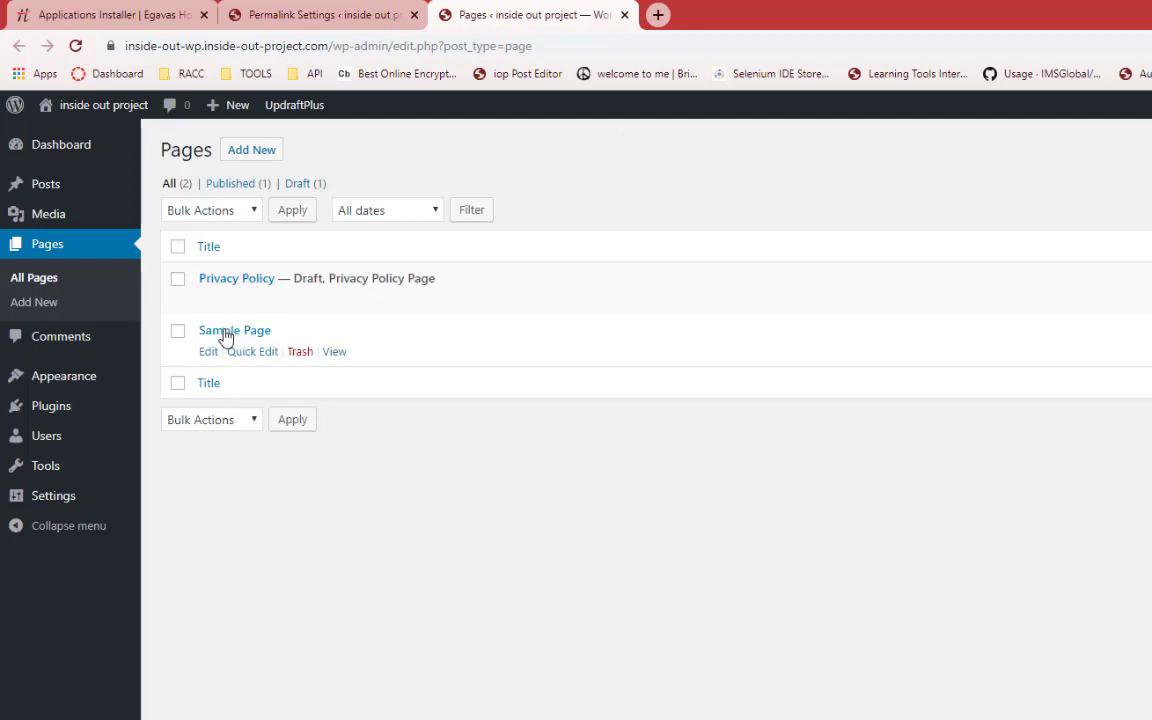
pyautogui.middleClick(336, 356)
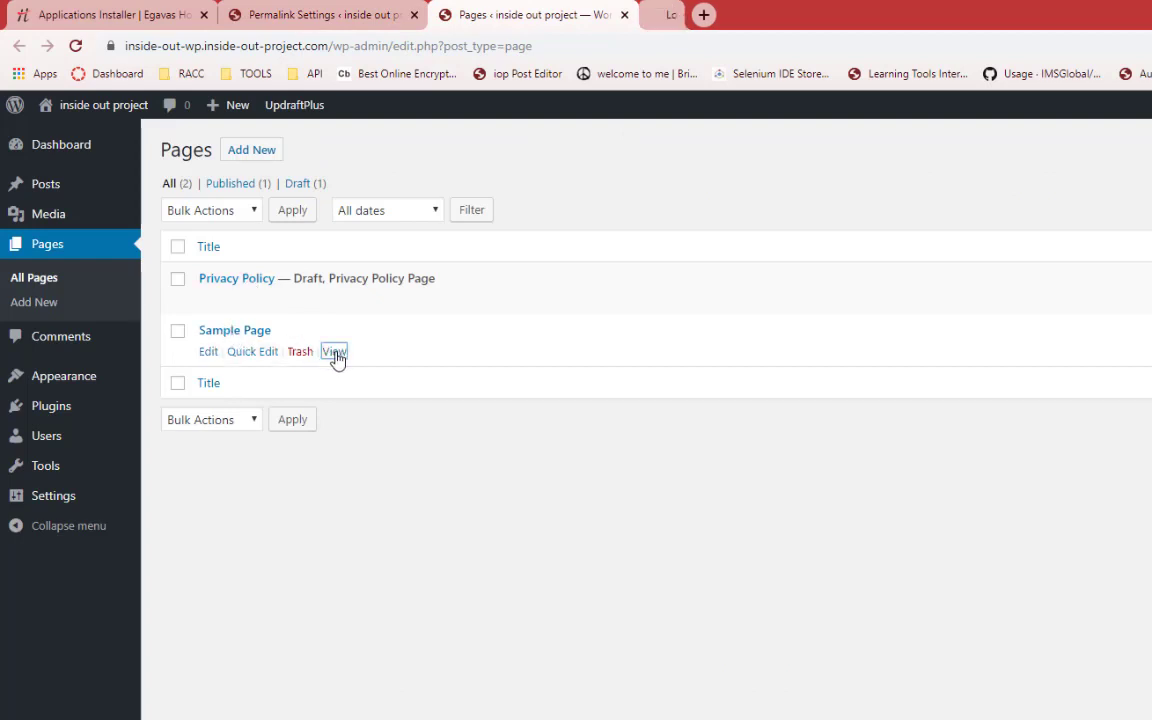
pyautogui.click(718, 32)
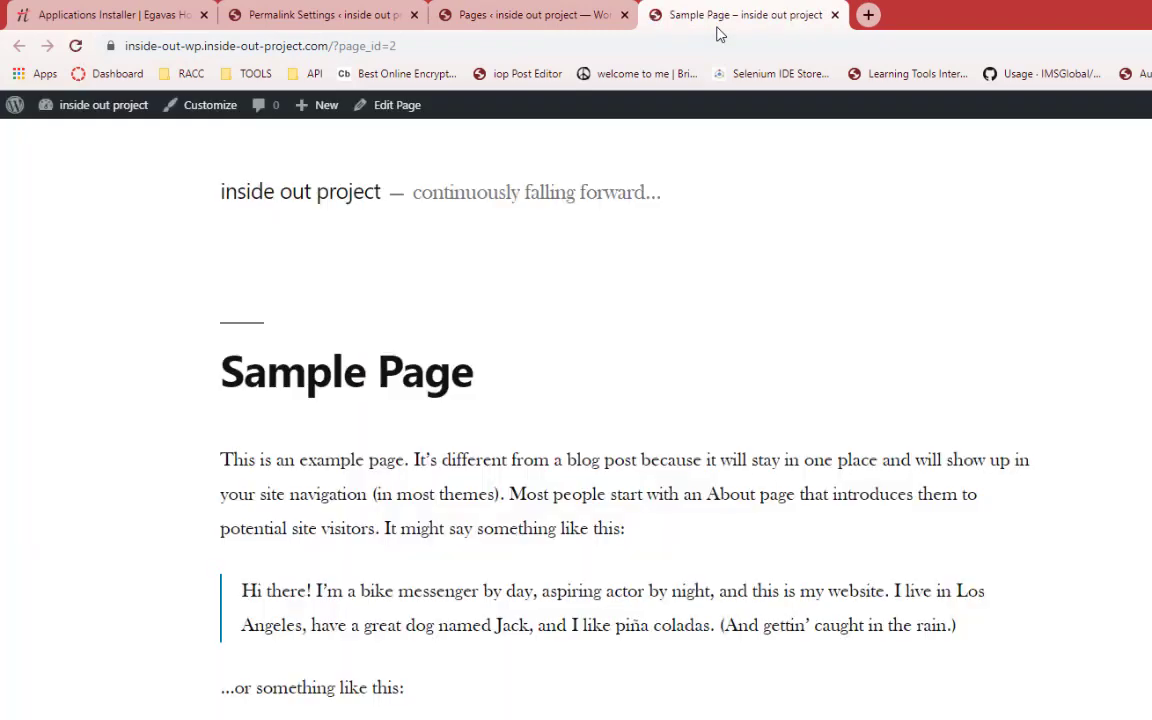
pyautogui.moveTo(335, 47); pyautogui.dragTo(455, 48)
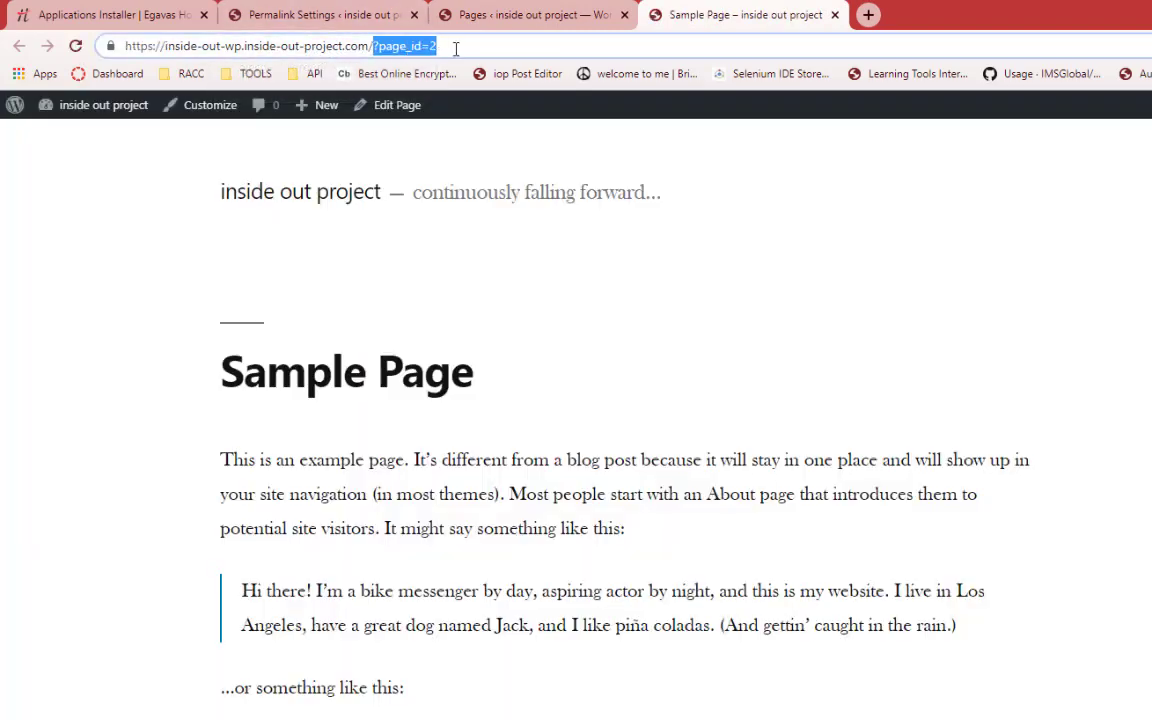
# Set the permalink structure to Post name, save it, and close the old Sample Page tab
pyautogui.click(335, 16)
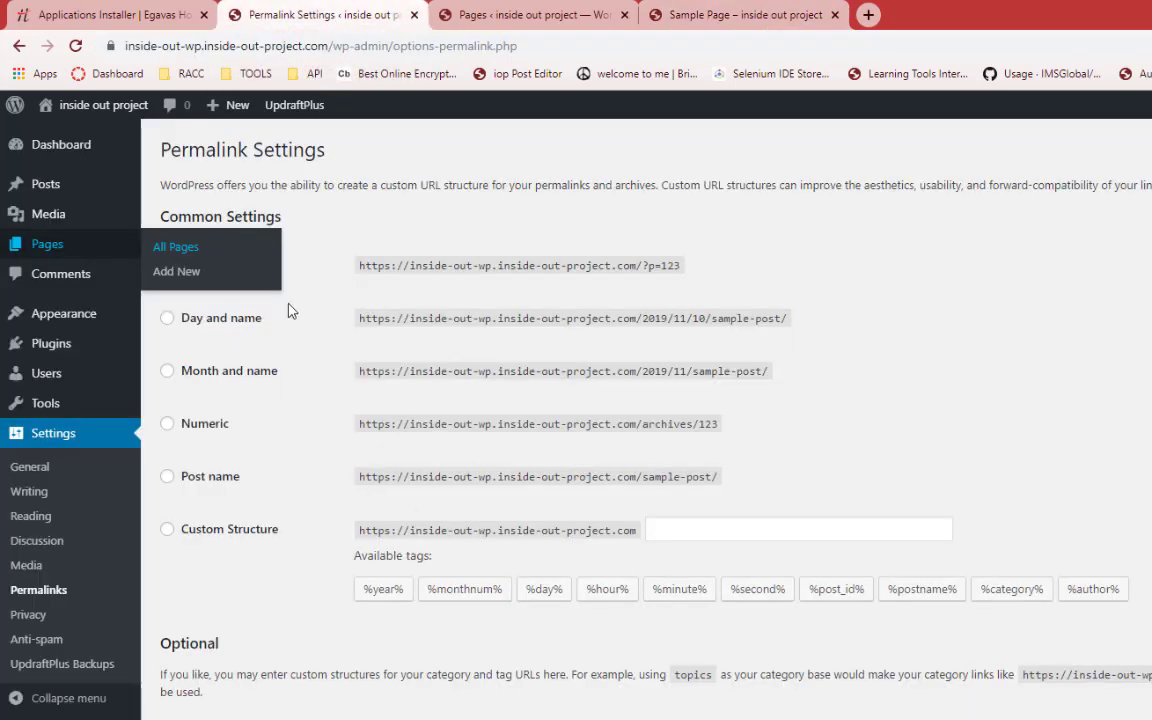
pyautogui.click(167, 477)
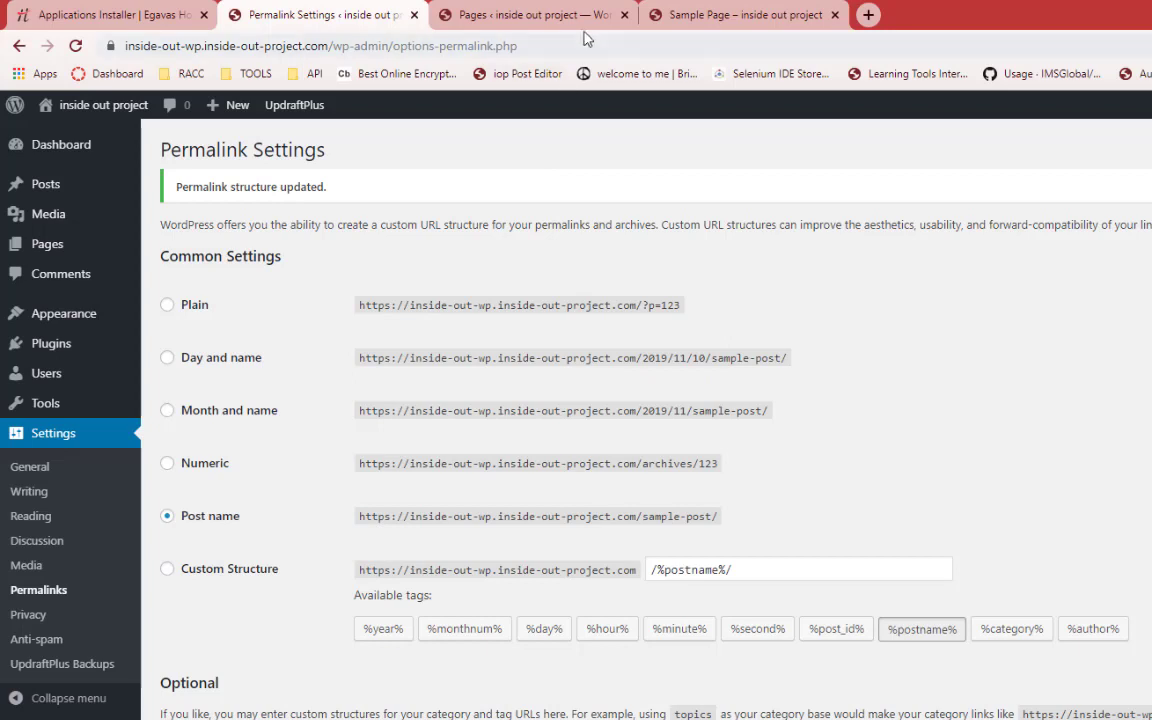
pyautogui.click(834, 14)
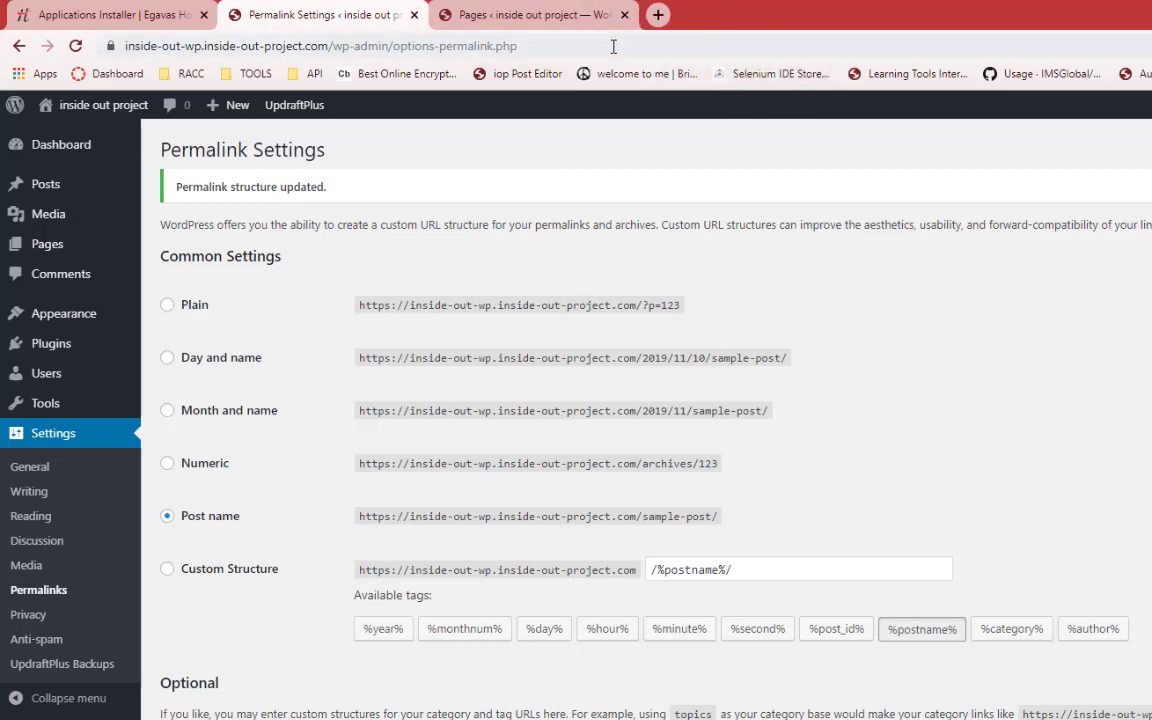
# View Sample Page from the pages list in a new browser tab and compare its URL ending with the page title
pyautogui.click(530, 18)
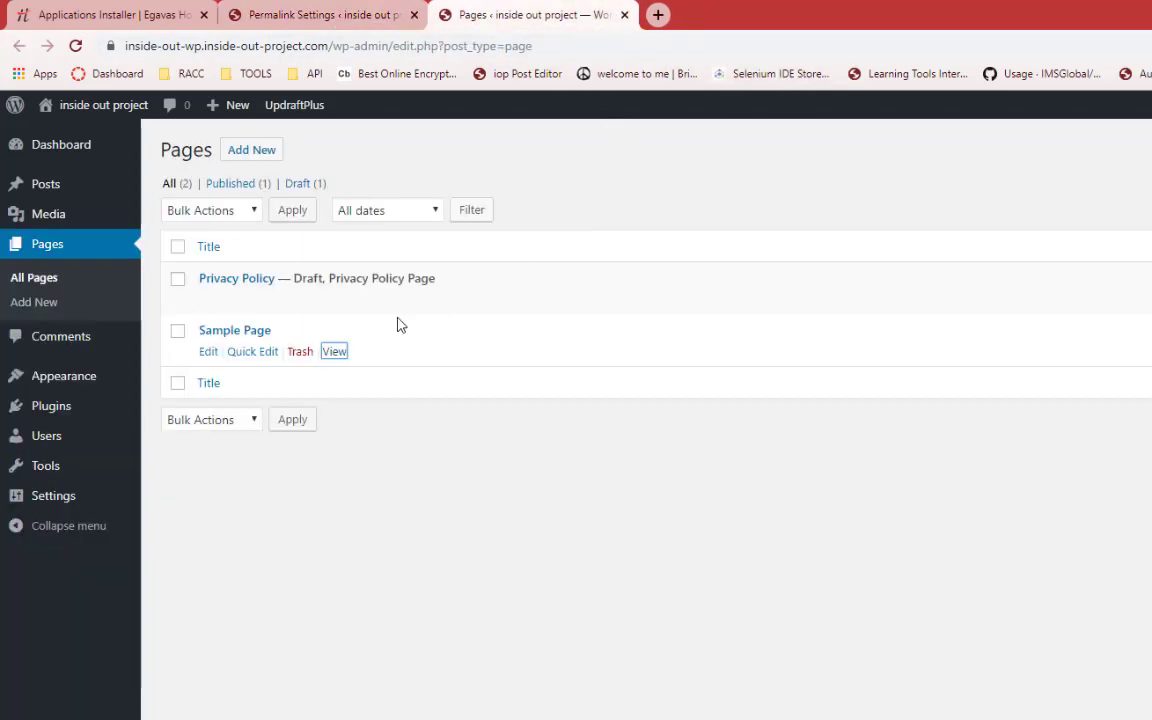
pyautogui.middleClick(334, 352)
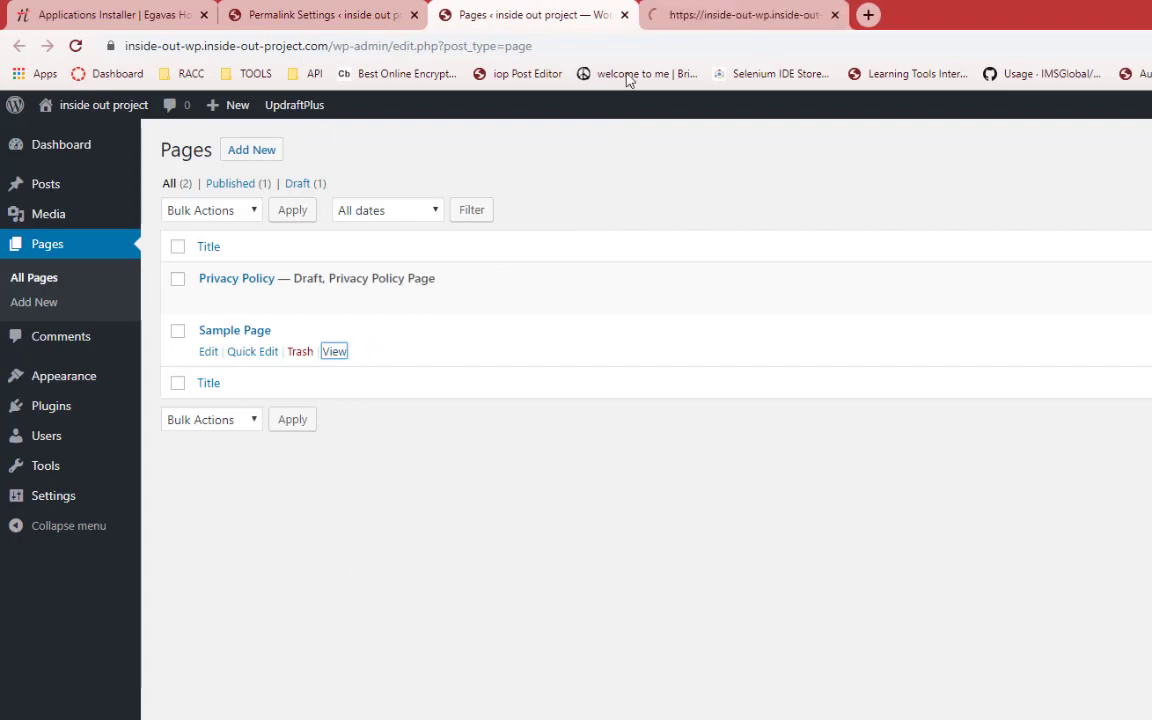
pyautogui.click(720, 18)
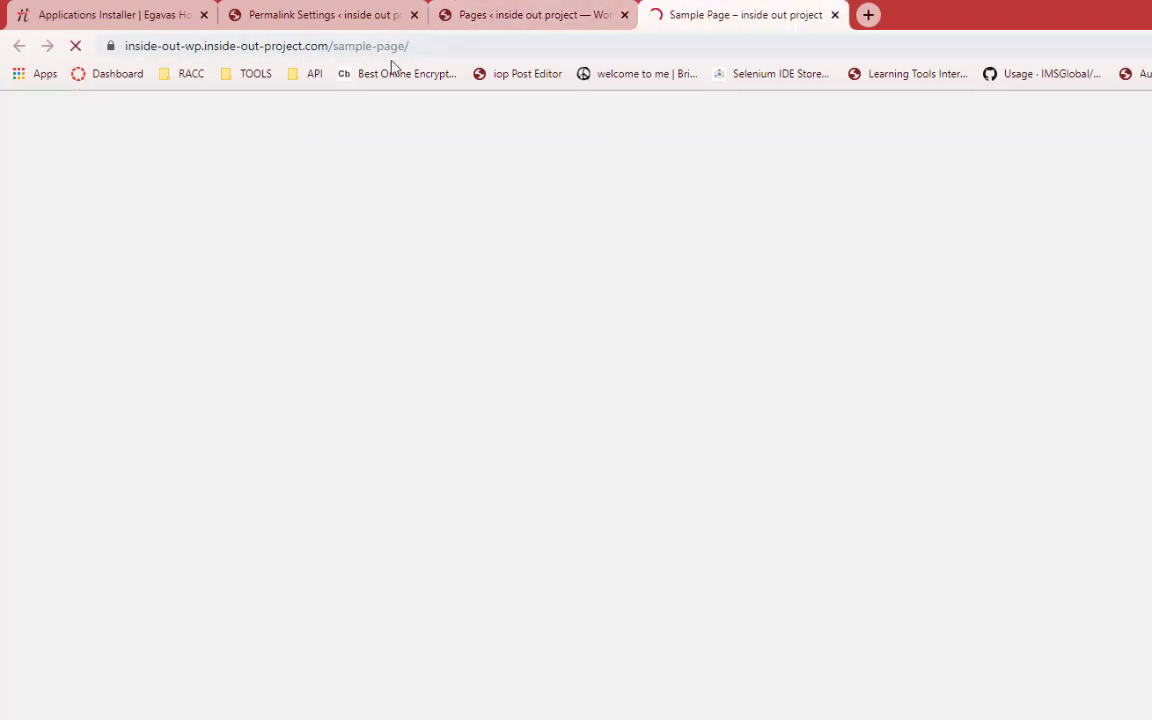
pyautogui.moveTo(334, 45); pyautogui.dragTo(404, 45)
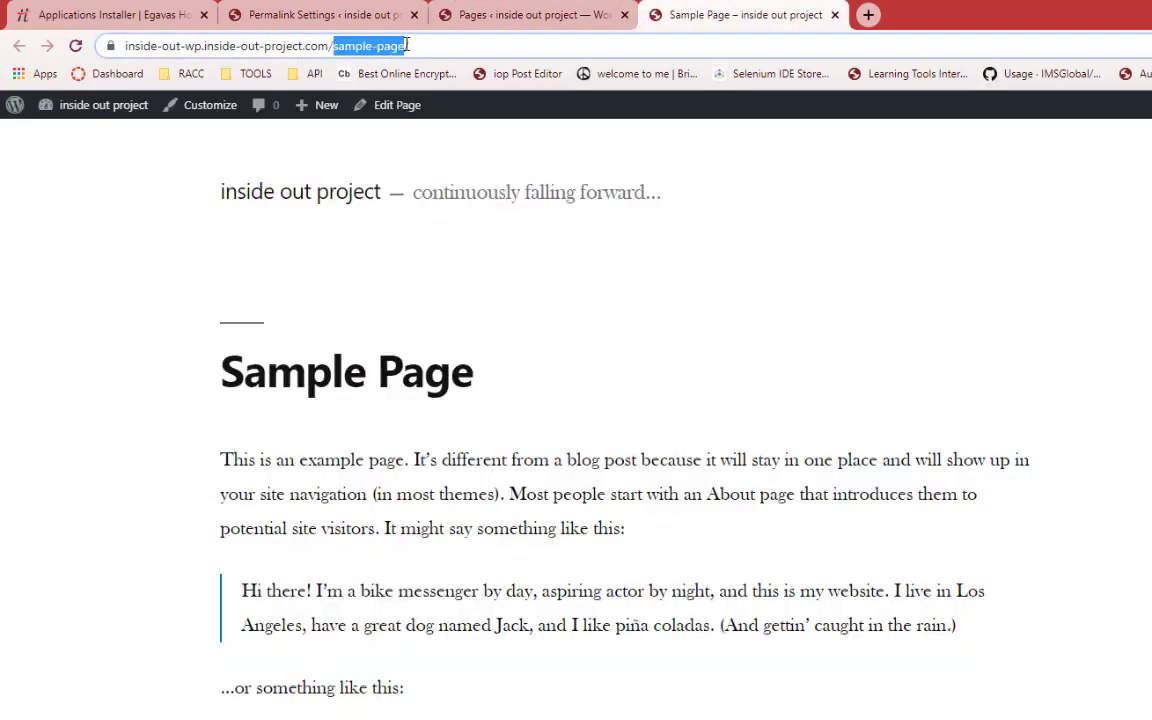
pyautogui.moveTo(228, 374); pyautogui.dragTo(474, 372)
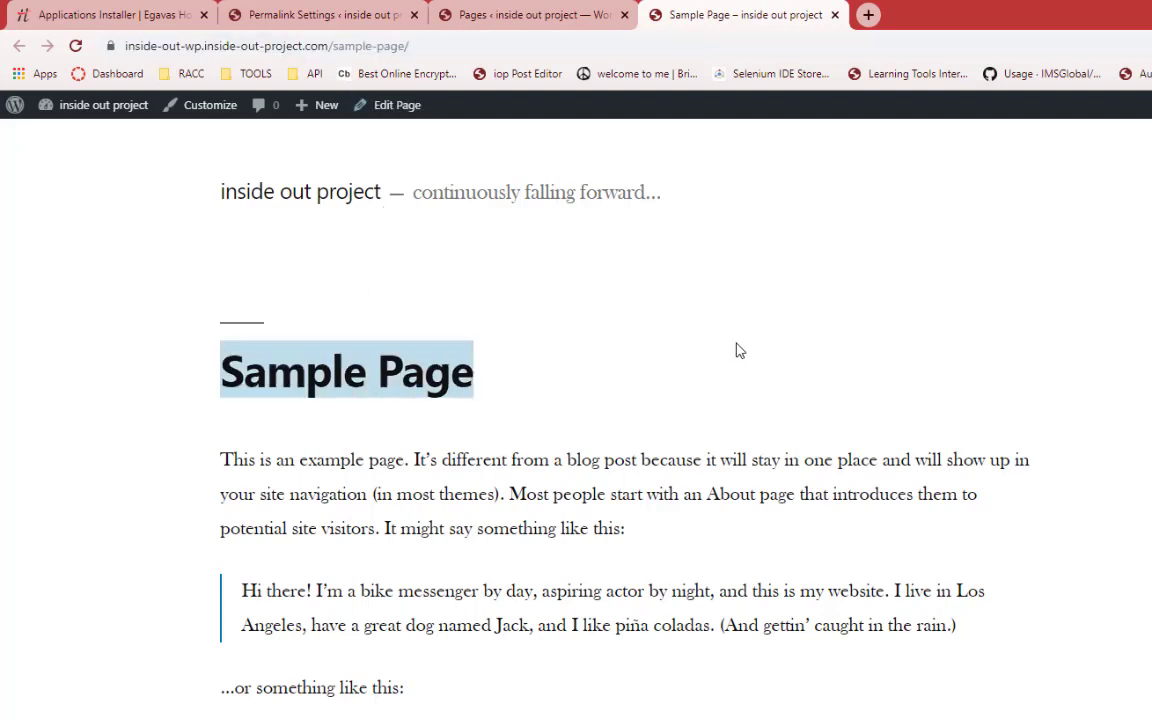
# Close the Sample Page tab and go to the WordPress Dashboard
pyautogui.click(835, 15)
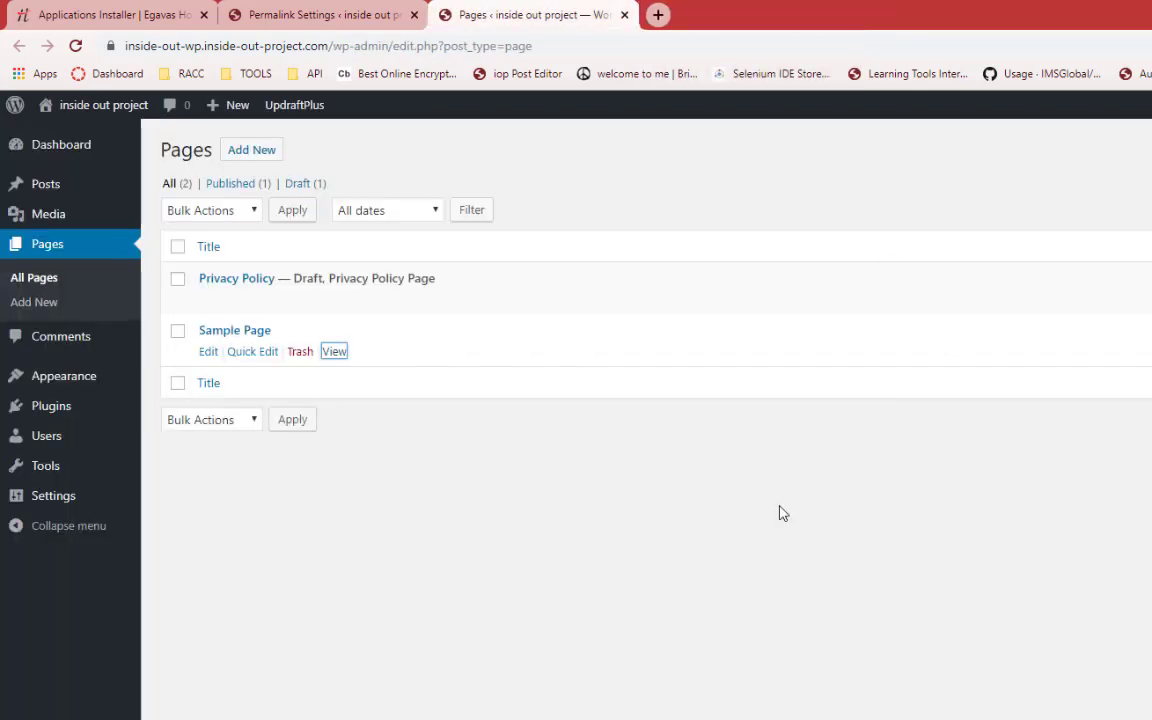
pyautogui.click(88, 148)
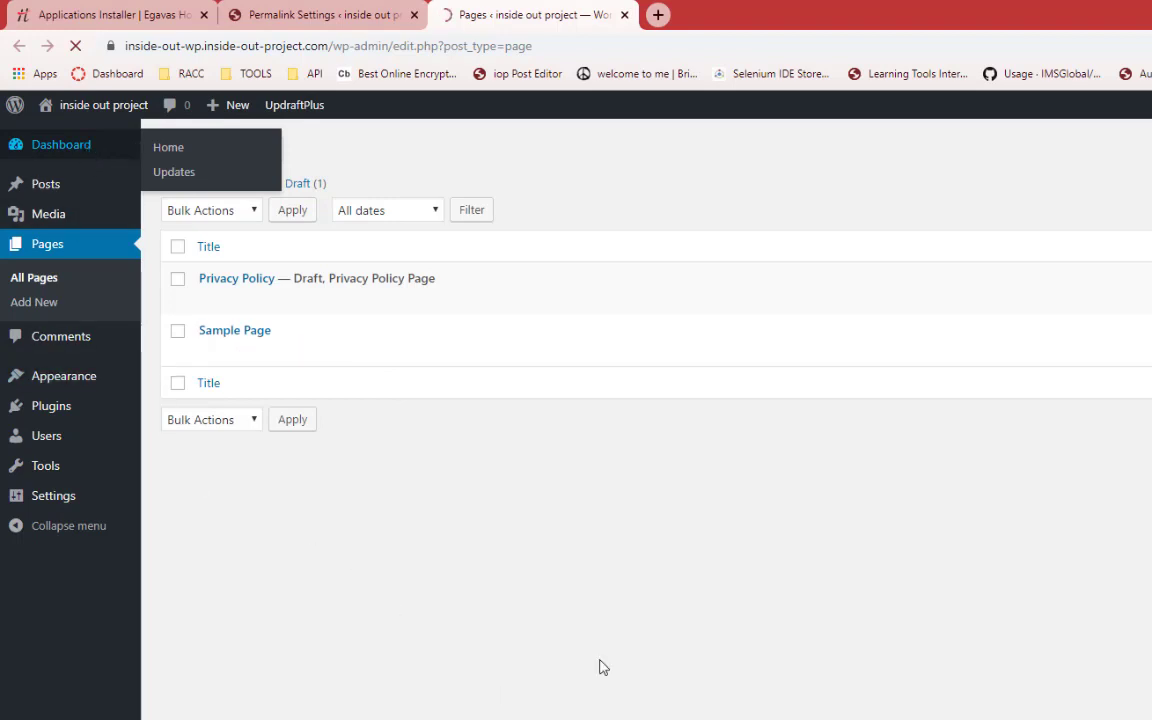